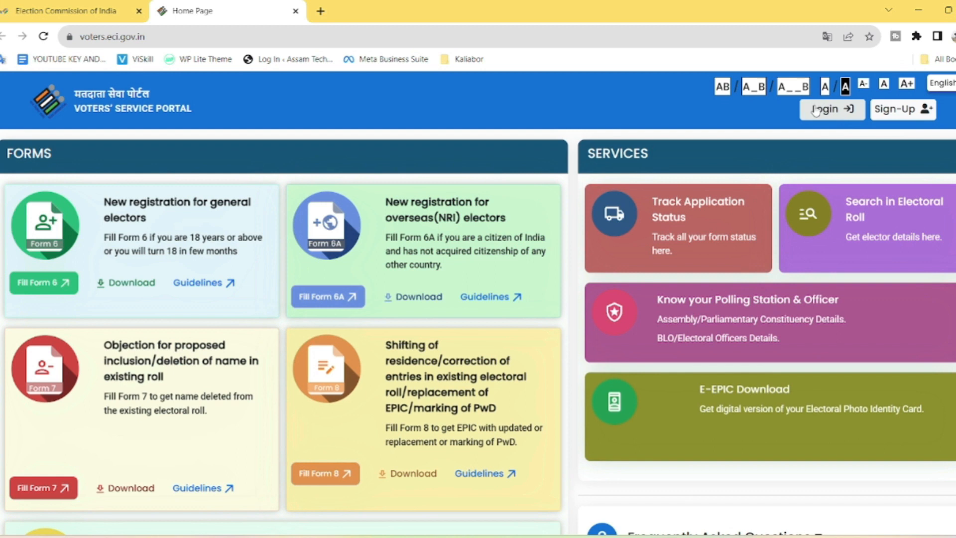
- Switch from the Sign-Up form to the Login form and start entering the registered mobile, email or EPIC
left_click(902, 110)
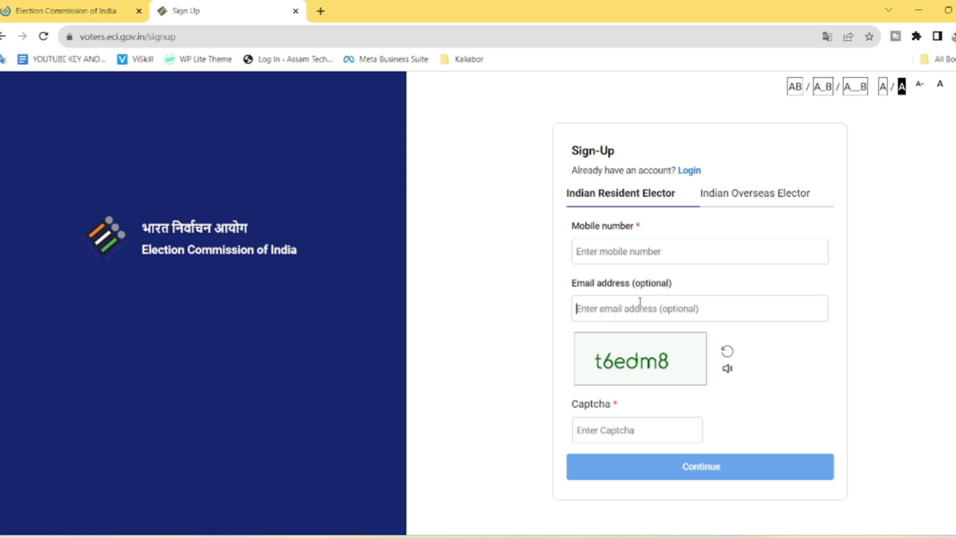
left_click_drag(633, 287, 665, 288)
left_click(645, 251)
left_click(690, 170)
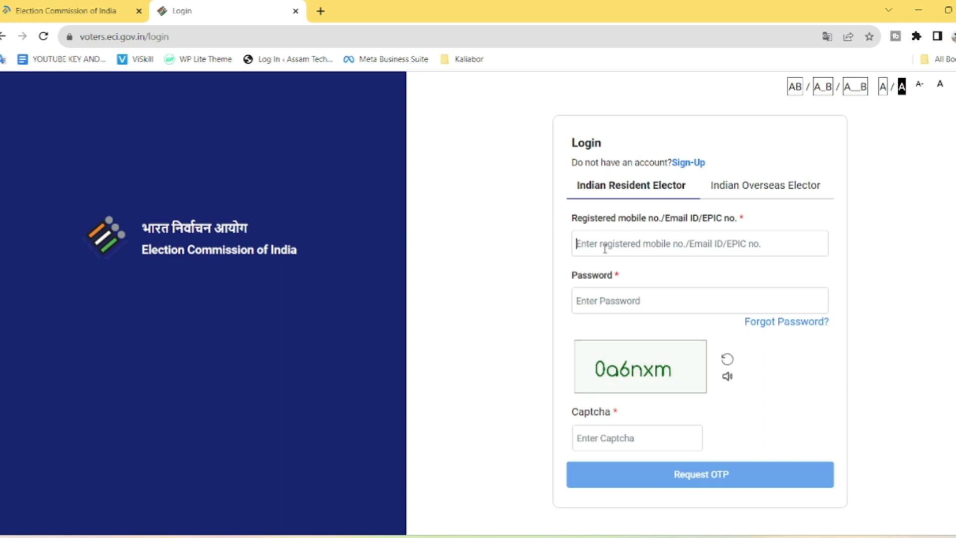
left_click_drag(600, 221, 735, 222)
left_click(611, 245)
- Enter the login captcha, request an OTP, then enter the received OTP and verify to log in
left_click(608, 438)
type("0a6nxm")
left_click(719, 480)
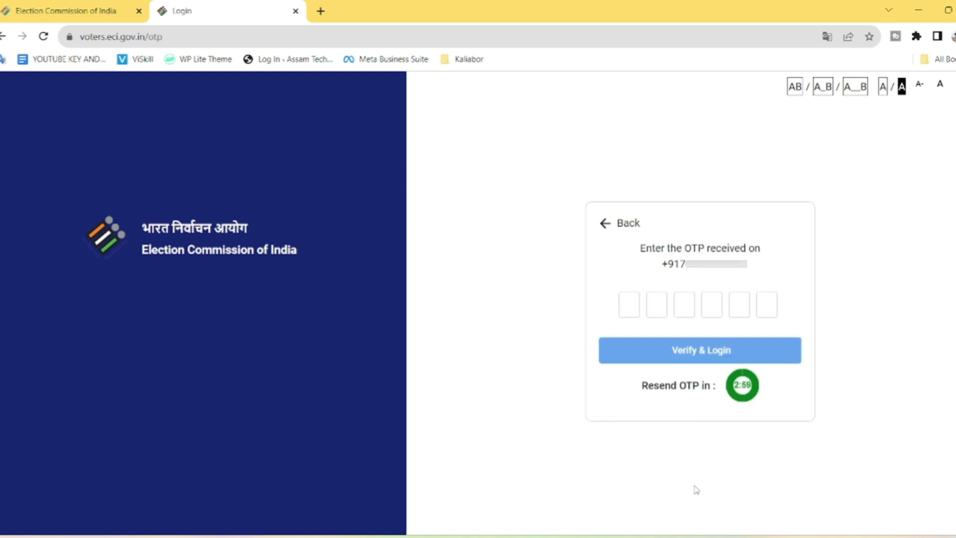
left_click(634, 306)
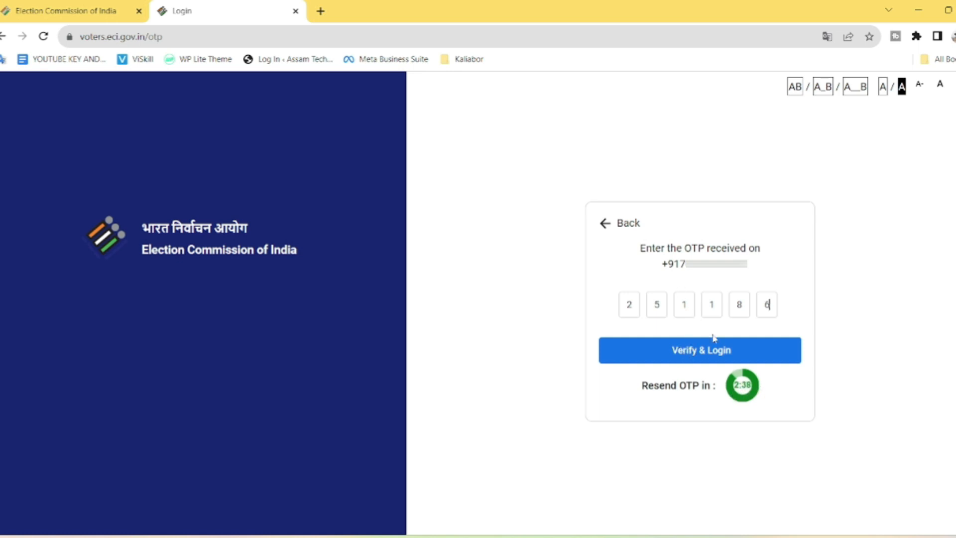
left_click(707, 359)
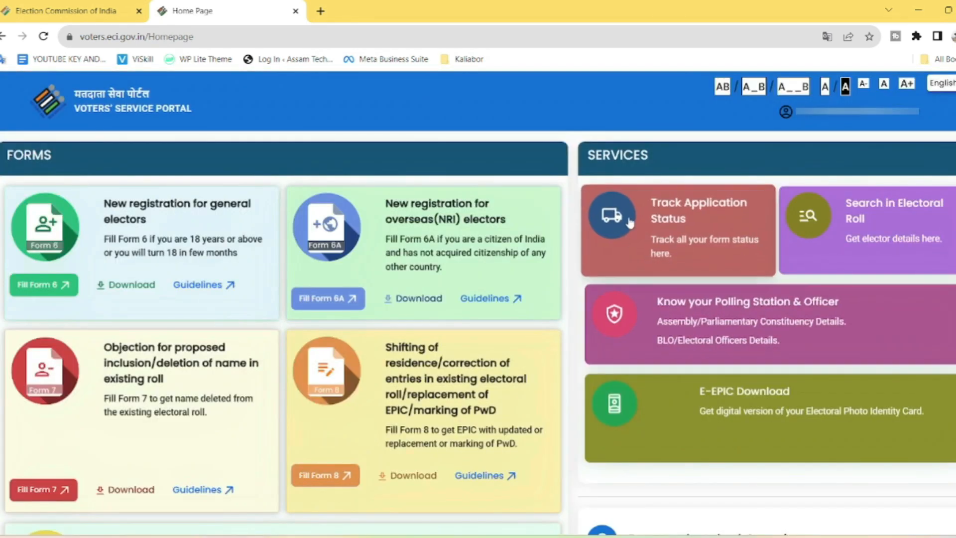
- Start Form 8 for Self and confirm your own elector record
mouse_move(872, 112)
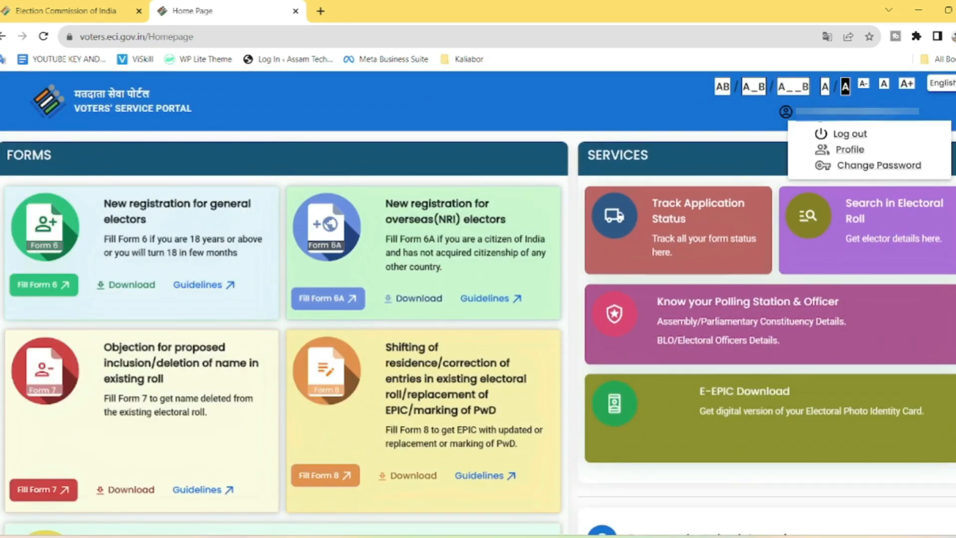
left_click(333, 479)
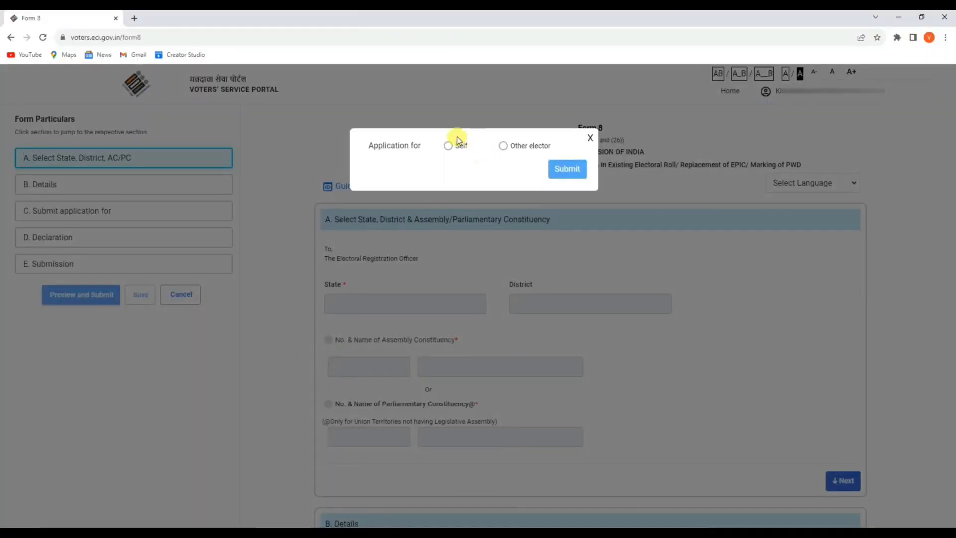
left_click_drag(365, 145, 431, 145)
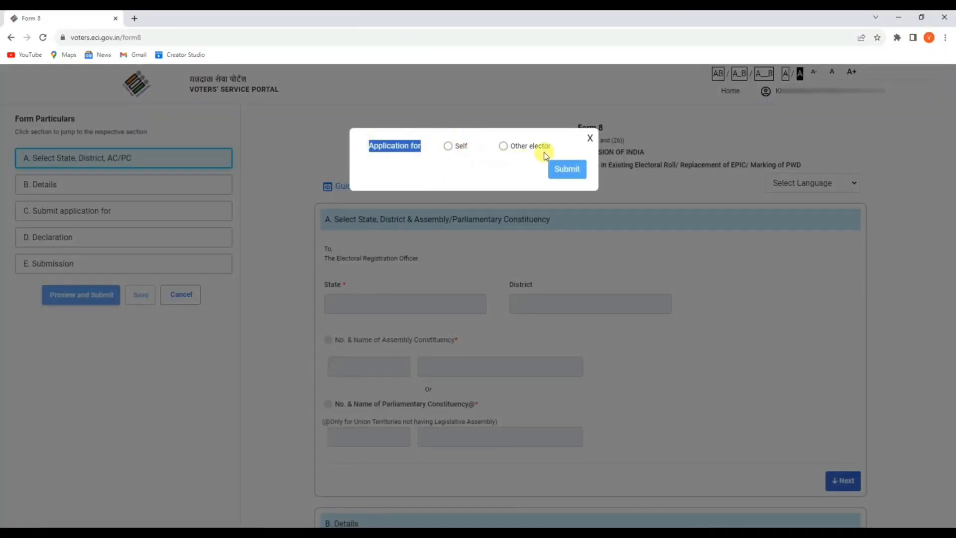
left_click(448, 147)
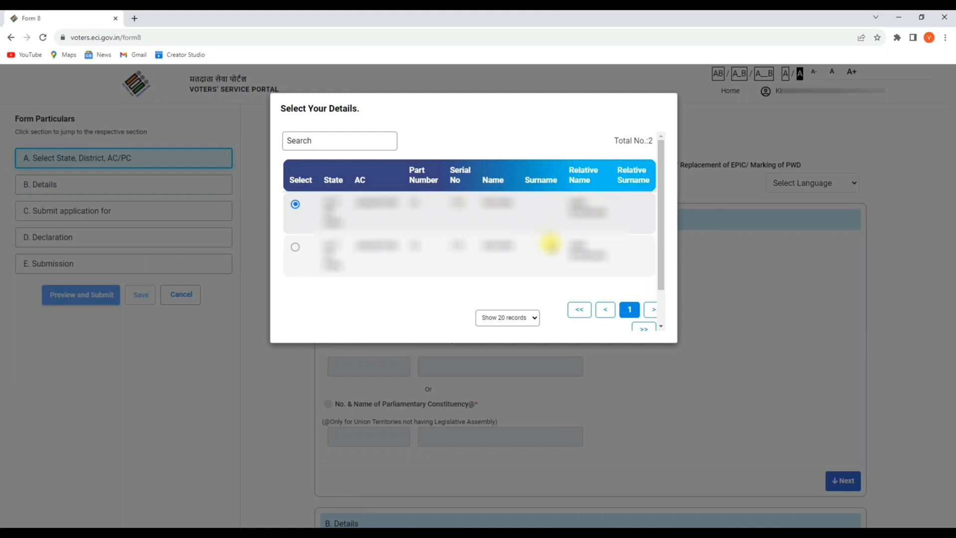
scroll(626, 308, "down", 1)
scroll(627, 289, "down", 1)
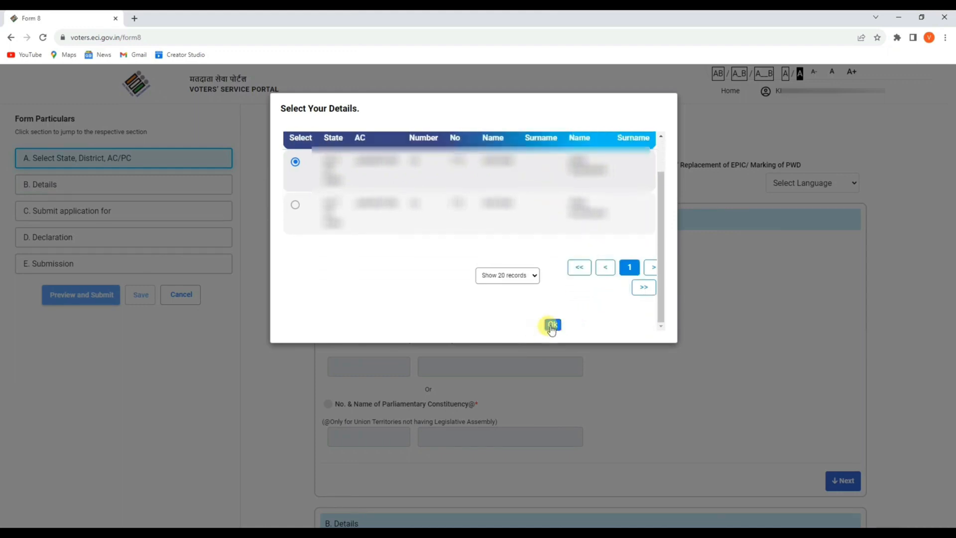
left_click(552, 325)
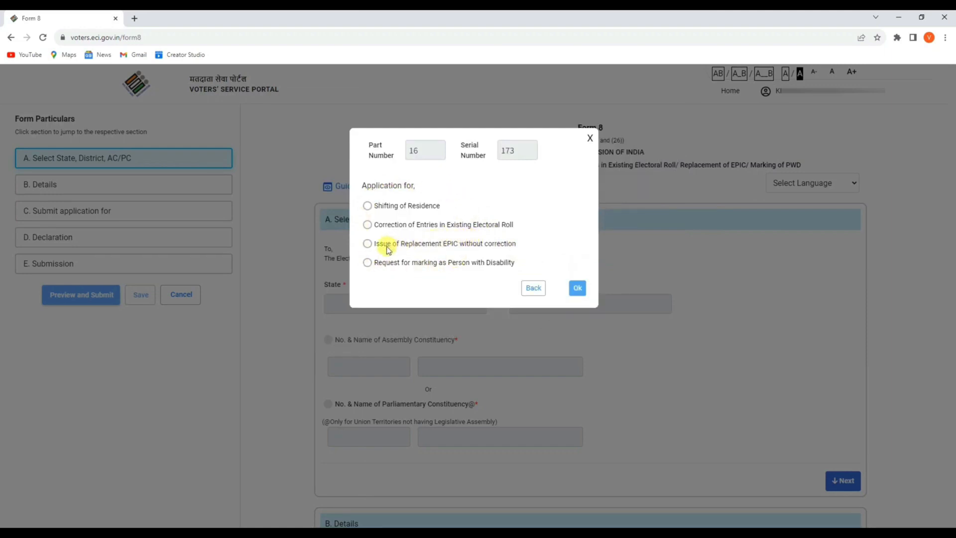
- Choose 'Issue of Replacement EPIC without correction' as the application type and confirm it
left_click_drag(375, 249, 423, 248)
triple_click(401, 252)
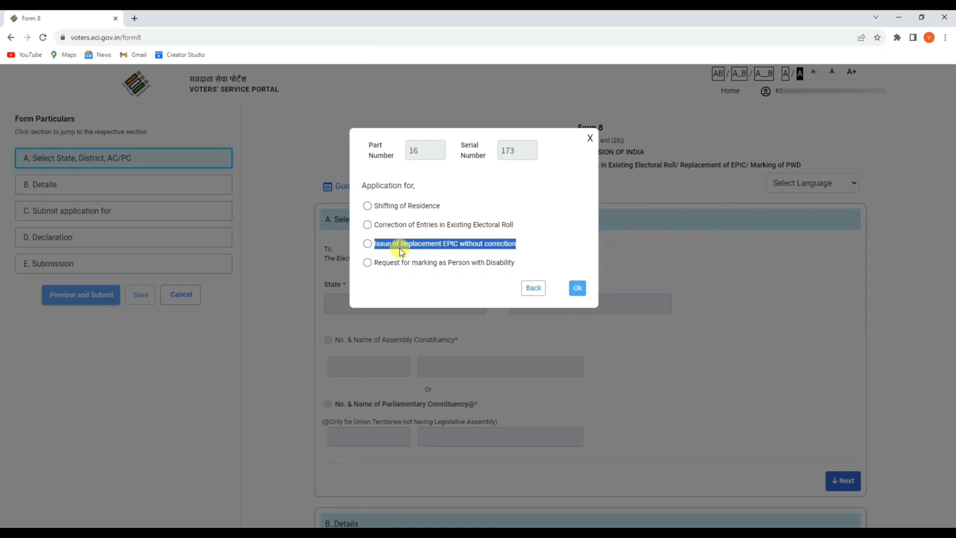
left_click(368, 243)
left_click(577, 289)
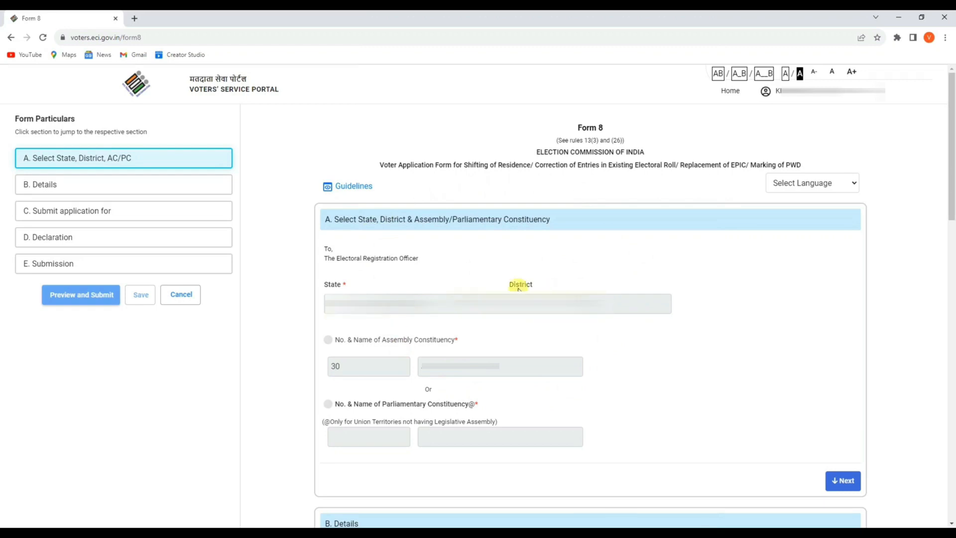
- Advance through sections A and B, and mark the original EPIC as Destroyed in Section C
left_click(841, 481)
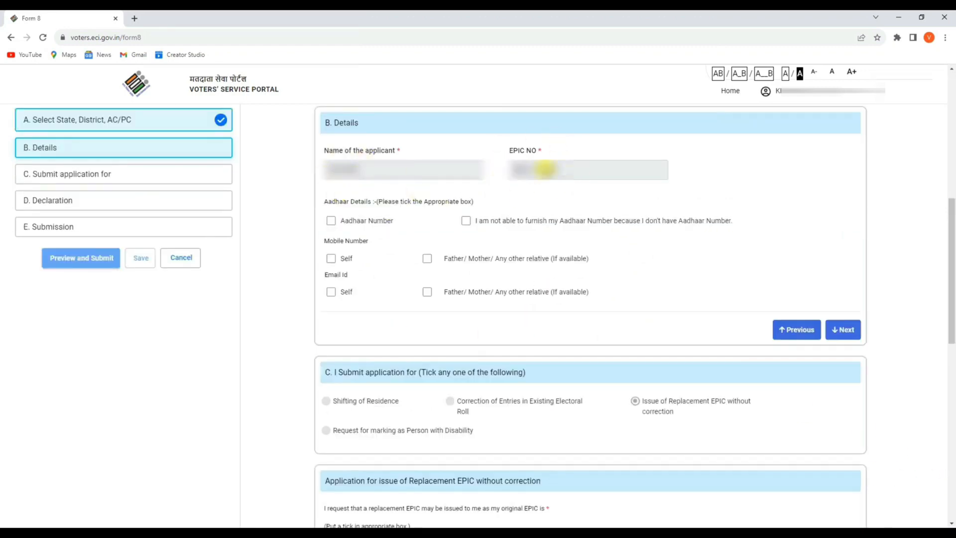
left_click(842, 331)
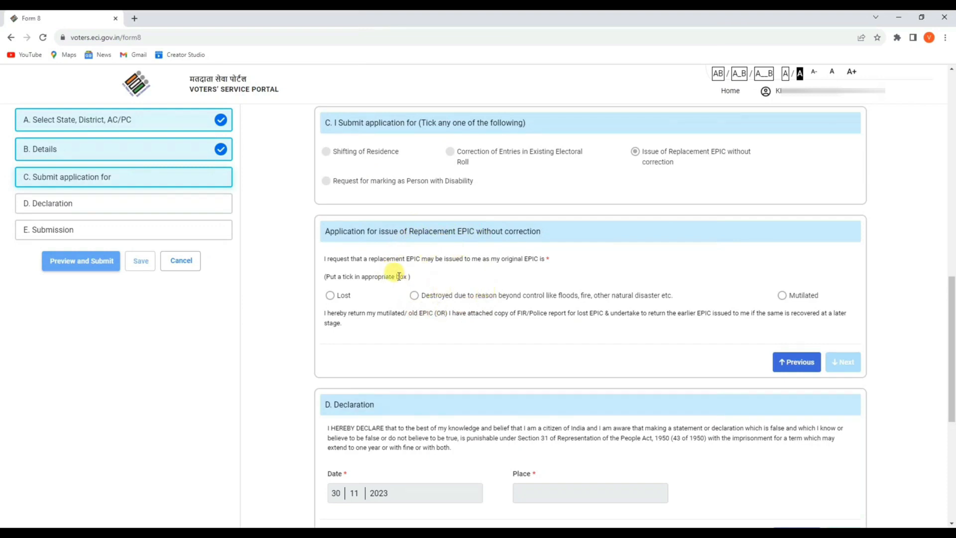
left_click(330, 295)
left_click_drag(401, 373, 353, 373)
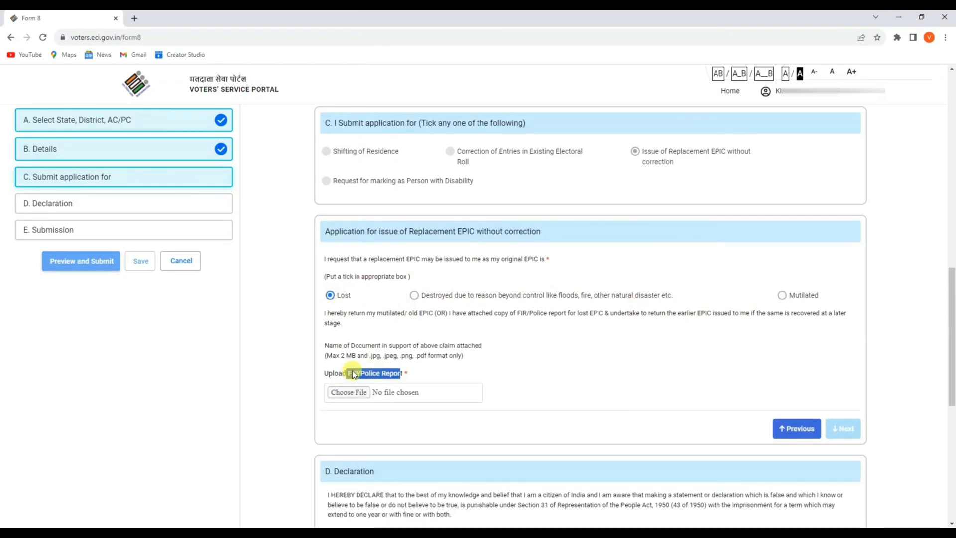
left_click(408, 381)
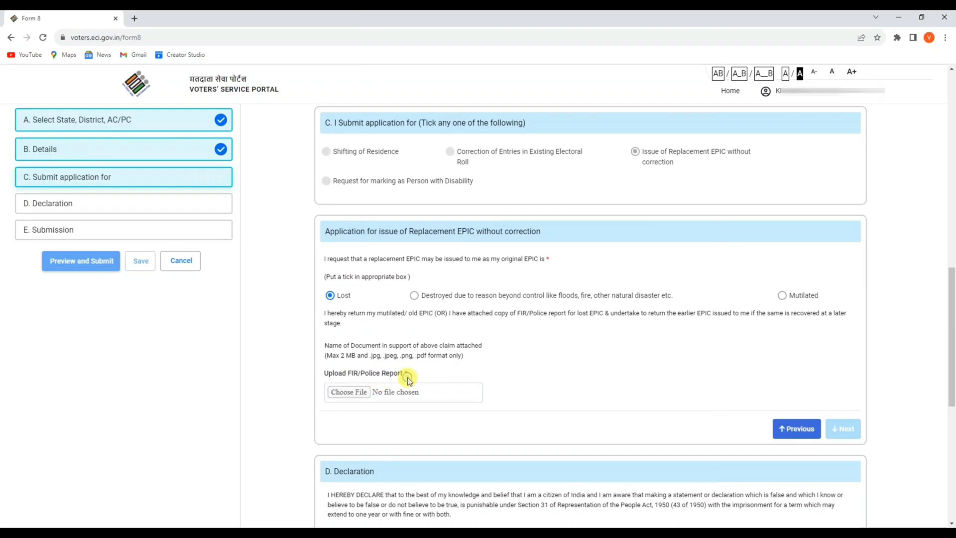
left_click(417, 296)
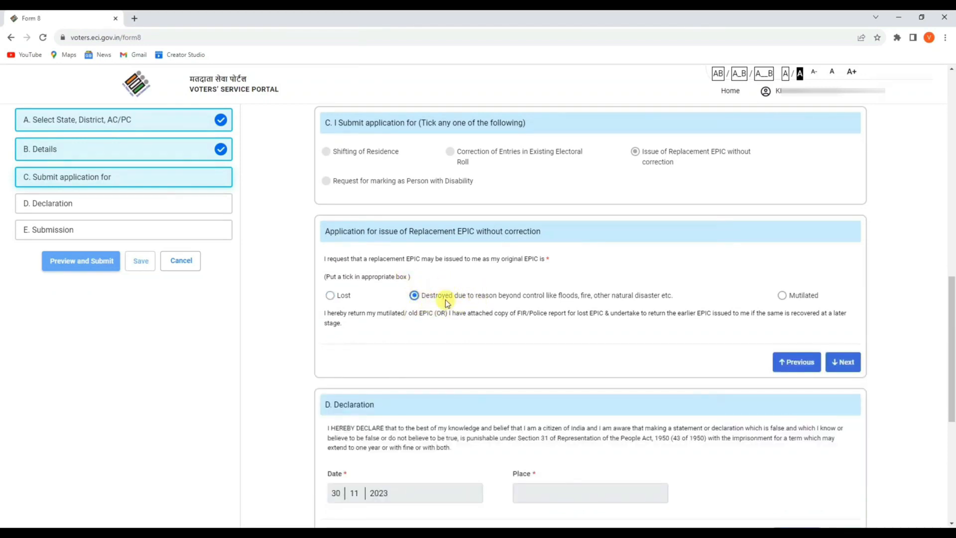
left_click(840, 364)
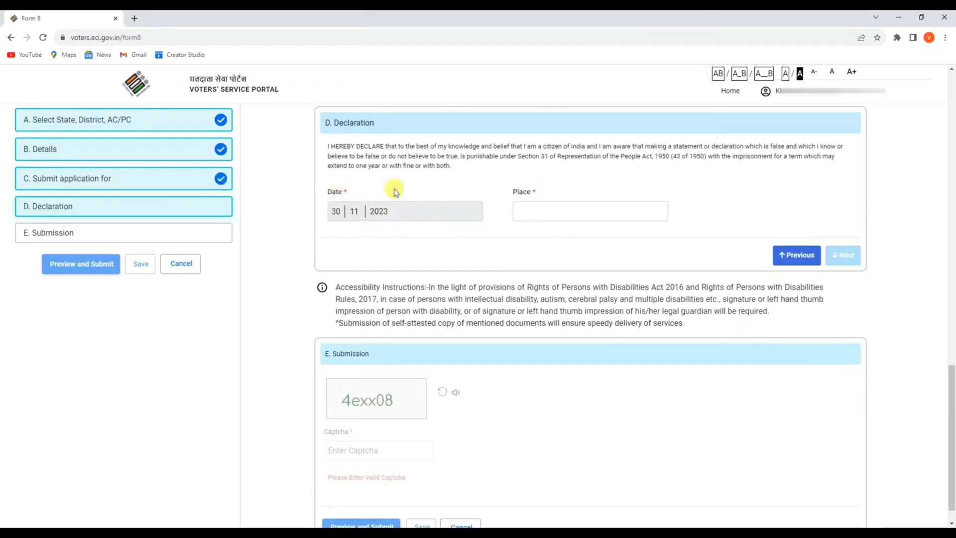
left_click(544, 209)
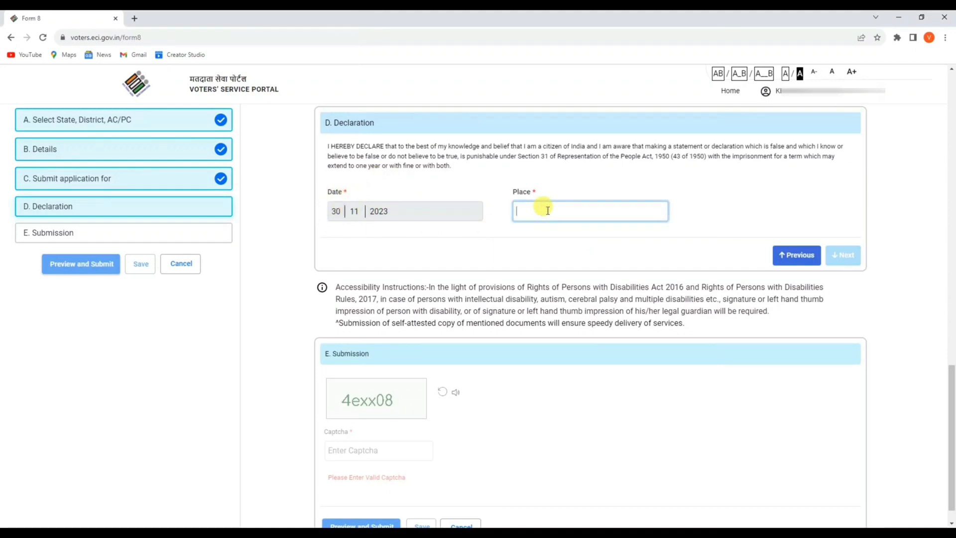
- Enter 'diva' as the declaration place, preview Form 8, then submit and confirm it
type("diva")
left_click(855, 259)
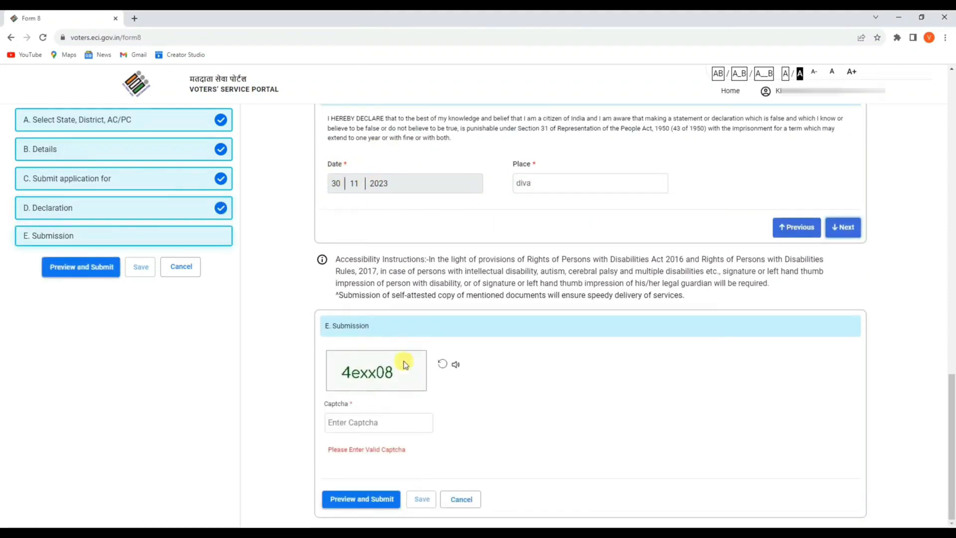
left_click(364, 421)
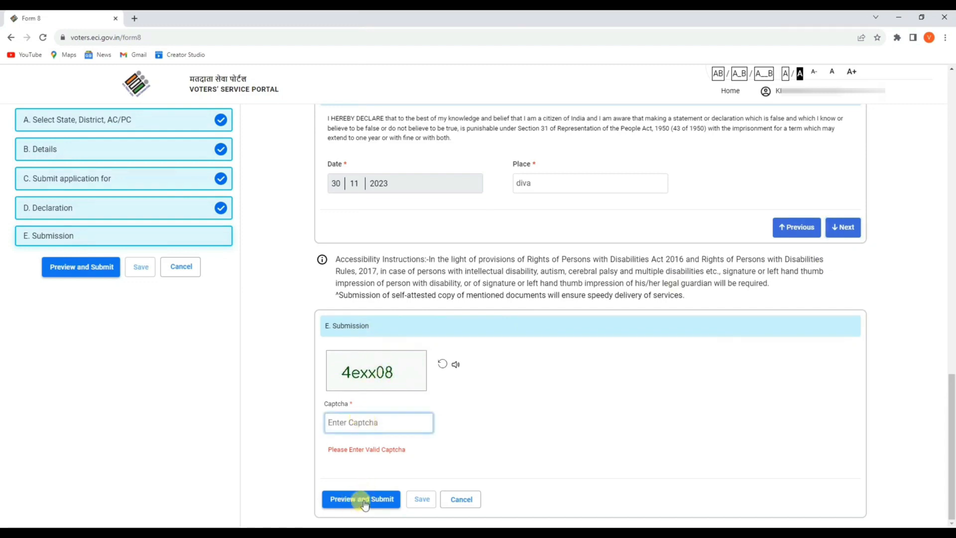
left_click(364, 500)
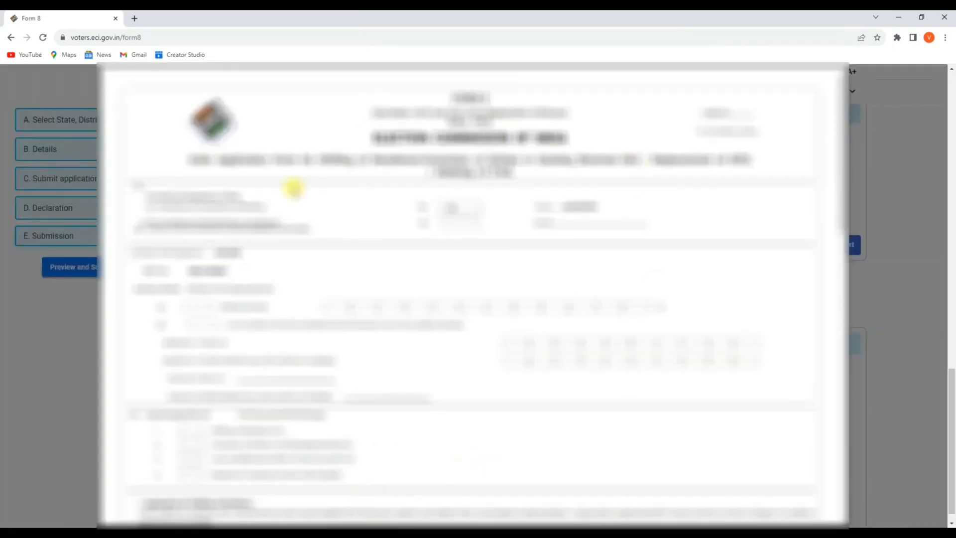
scroll(411, 242, "down", 15)
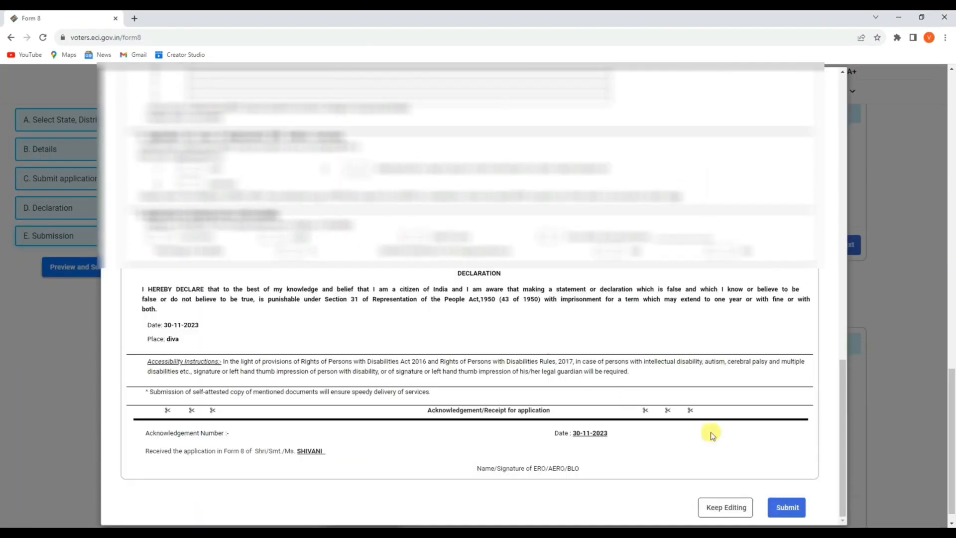
left_click(787, 508)
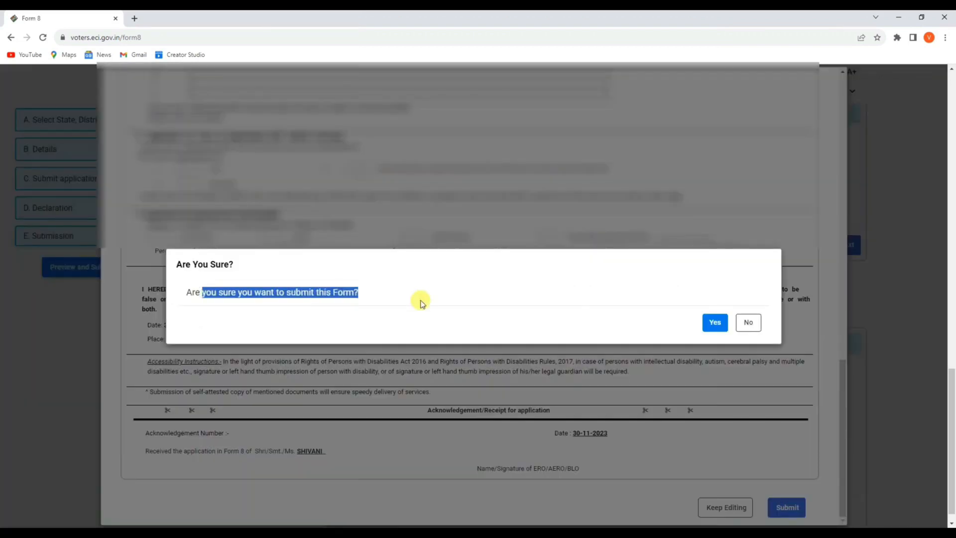
left_click(715, 323)
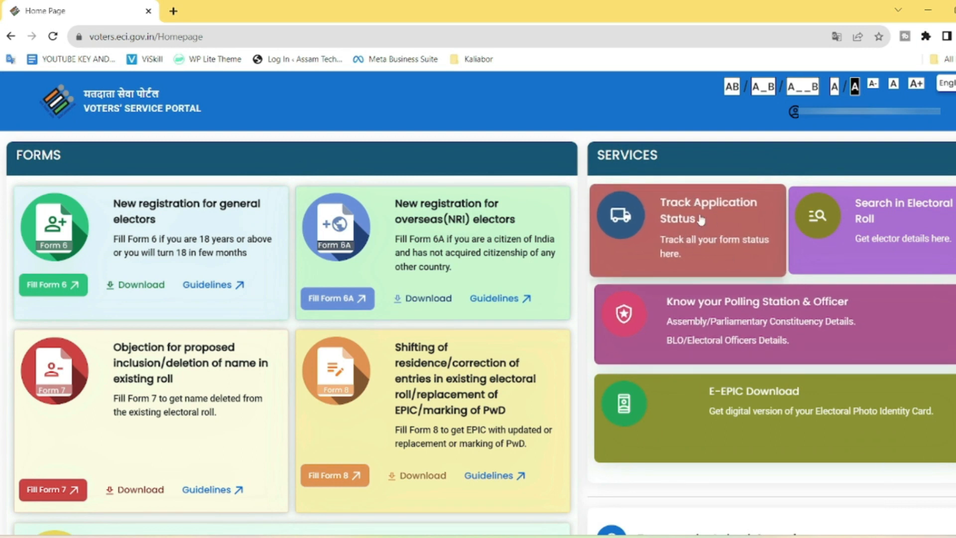
- Open Track Application Status and select Assam as the state, leaving the reference number empty
left_click_drag(604, 155, 667, 155)
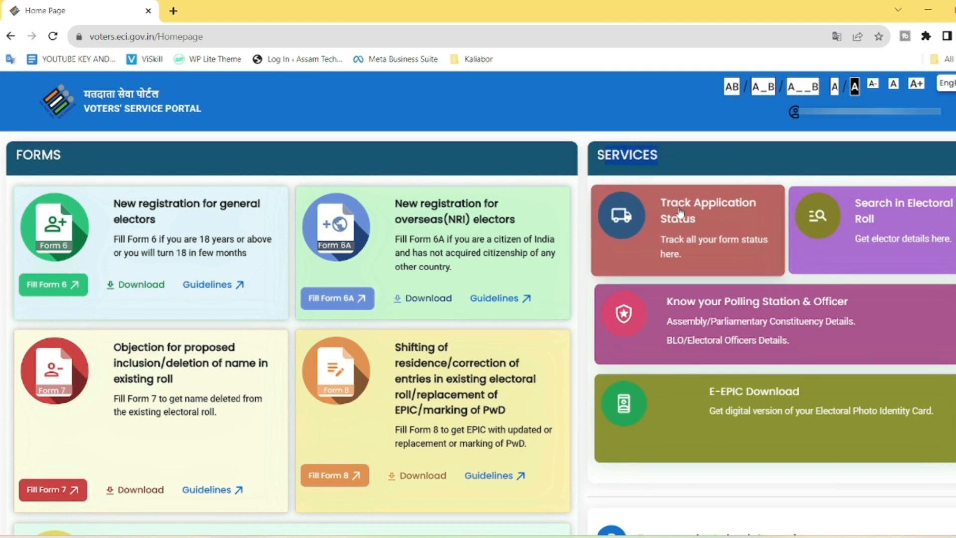
left_click(693, 220)
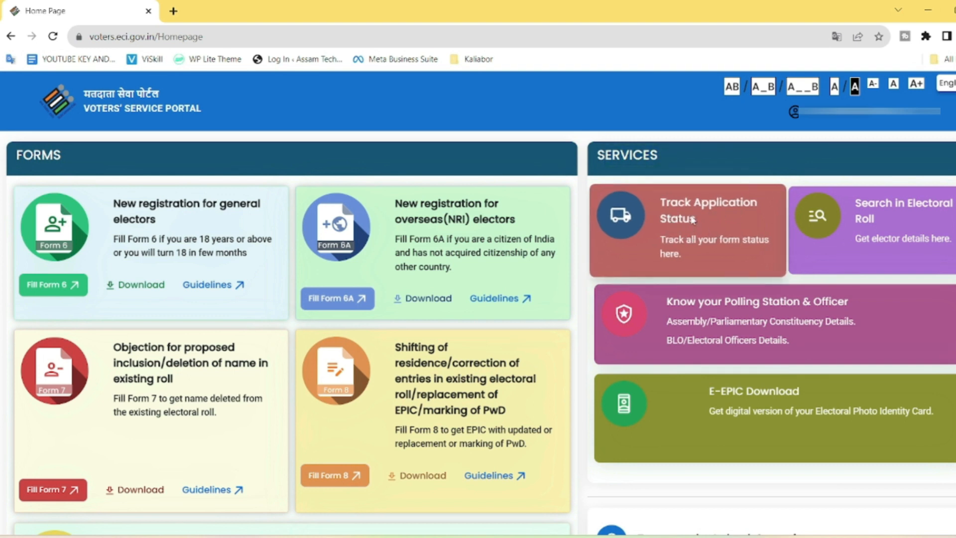
left_click(289, 250)
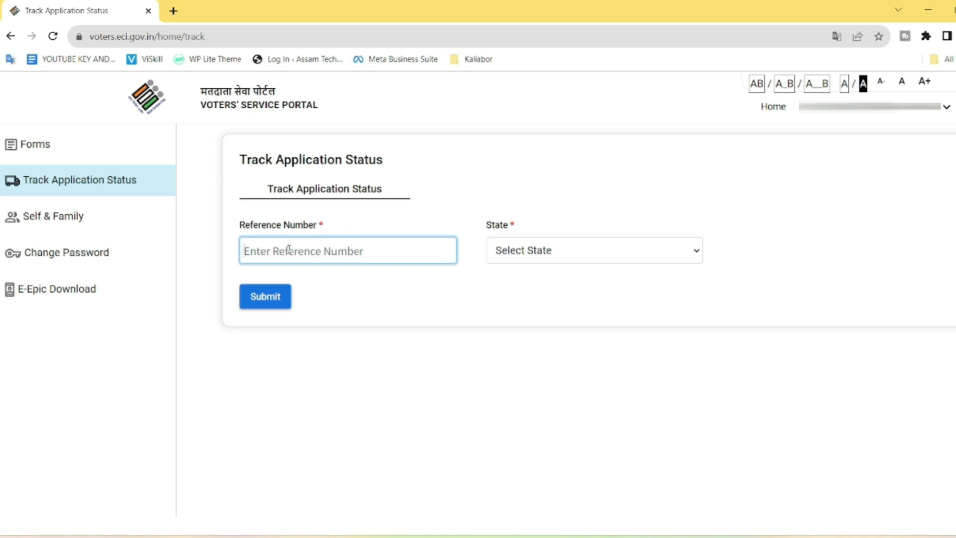
left_click(551, 252)
left_click(528, 330)
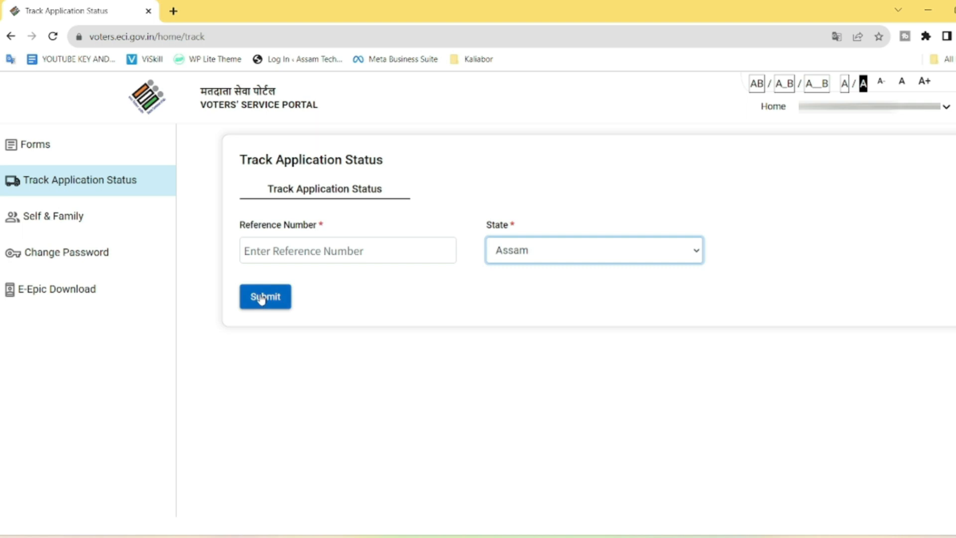